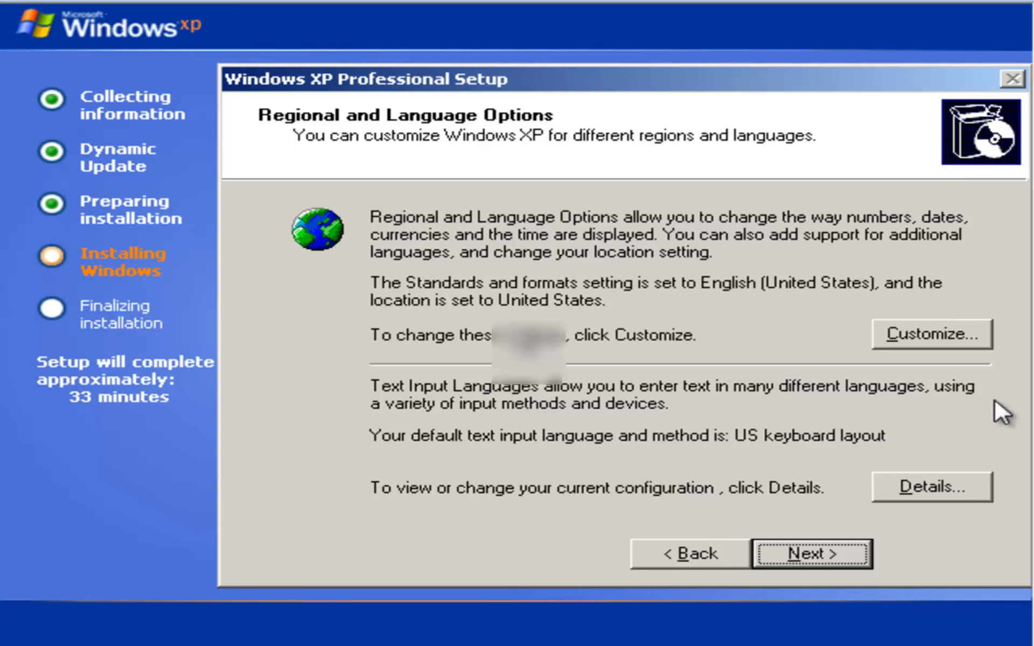
Step: Check the customization options for standards, formats and location, then accept the regional and language settings without changes
{"action": "left_click", "coordinate": [941, 341]}
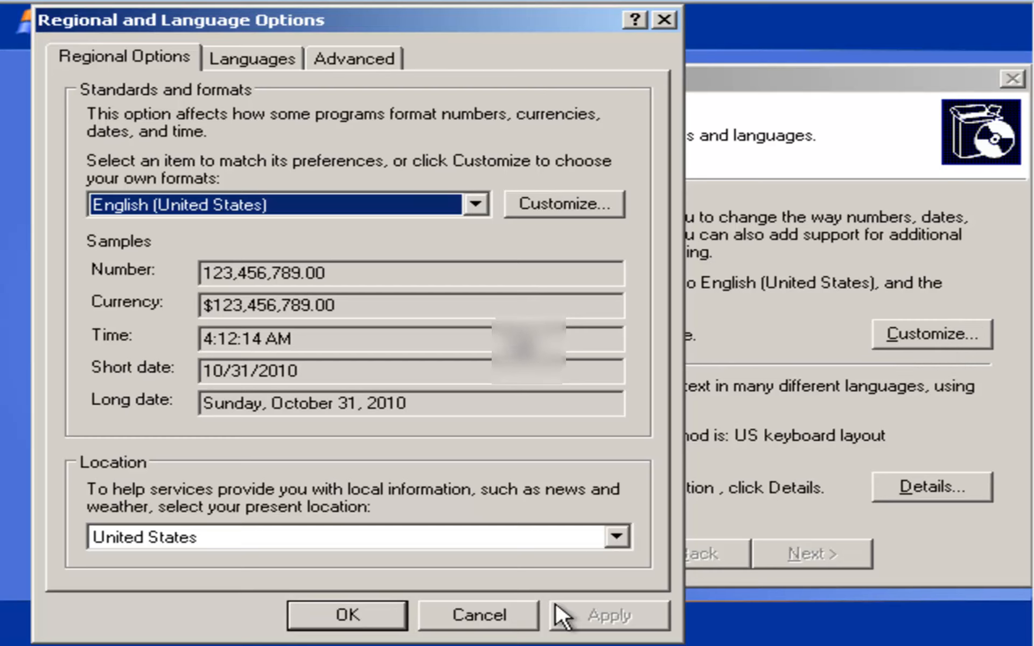
{"action": "left_click", "coordinate": [525, 613]}
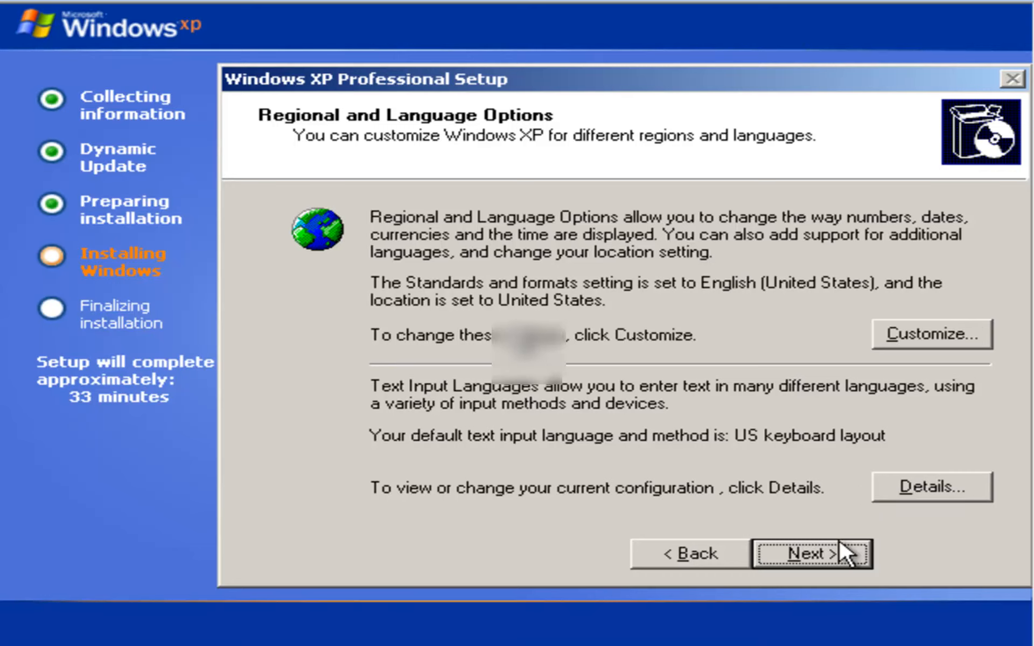
{"action": "left_click", "coordinate": [829, 551]}
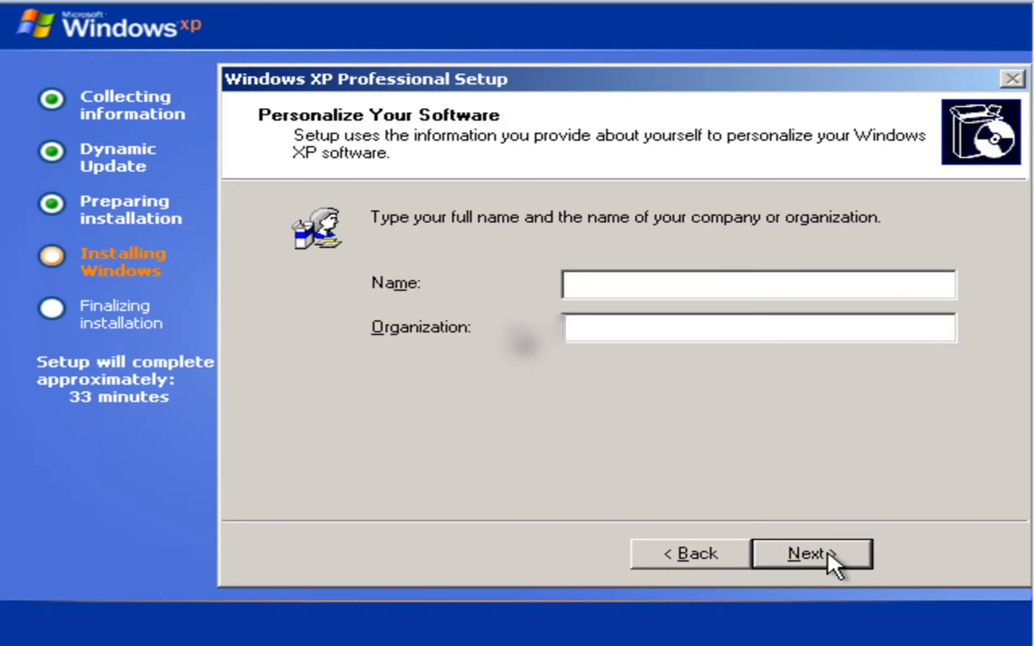
Step: Personalize the software with the name "pc b" and the organization "pcbrain", and submit the details
{"action": "type", "text": "pc b"}
{"action": "left_click", "coordinate": [588, 325]}
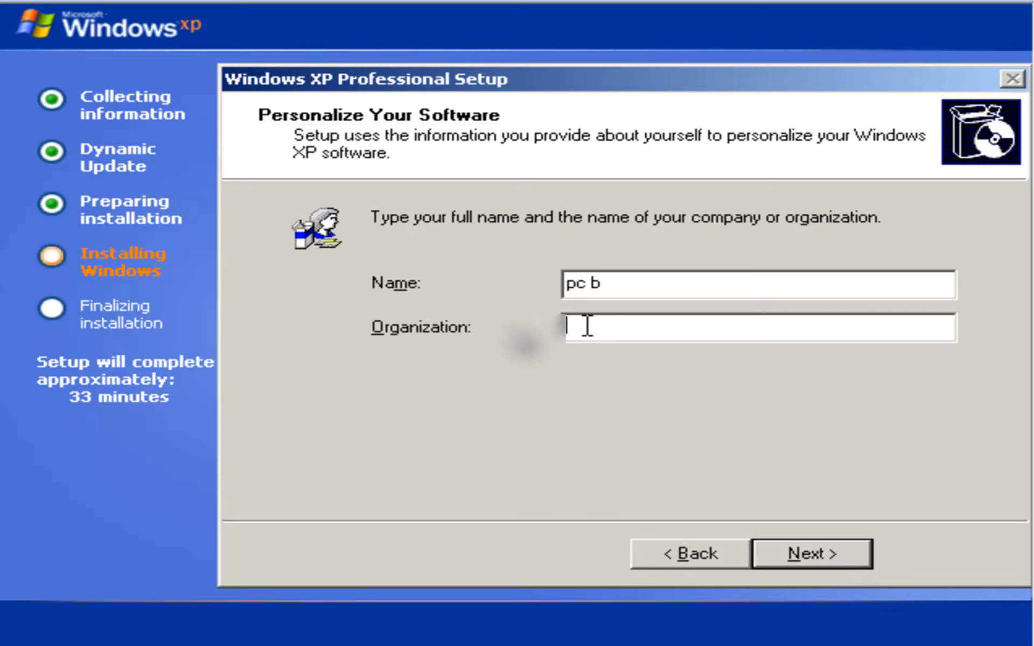
{"action": "type", "text": "pcbrain"}
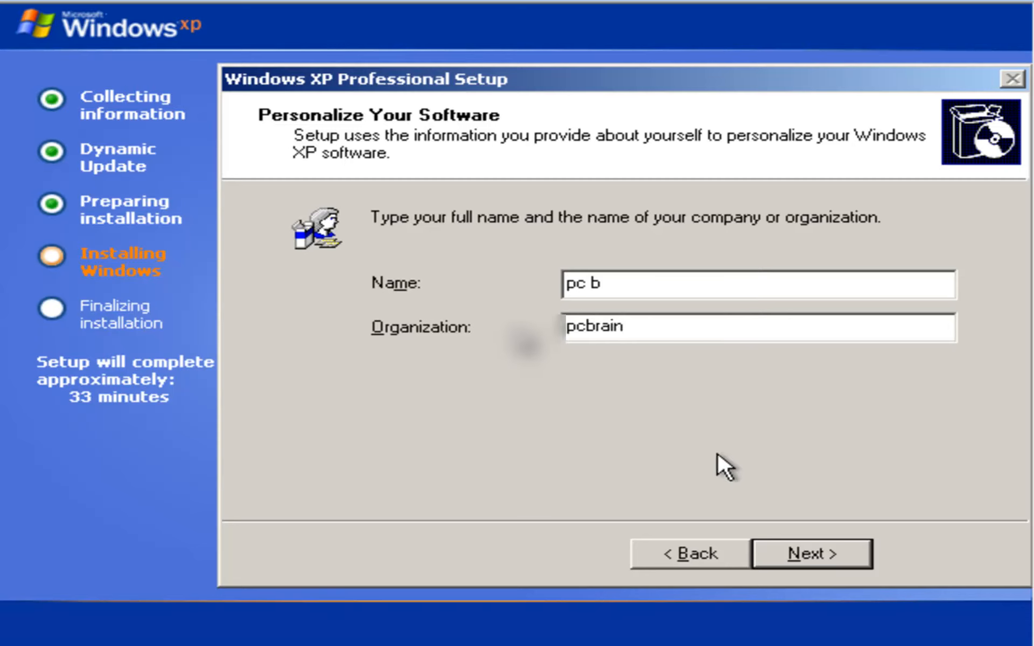
{"action": "left_click", "coordinate": [814, 551]}
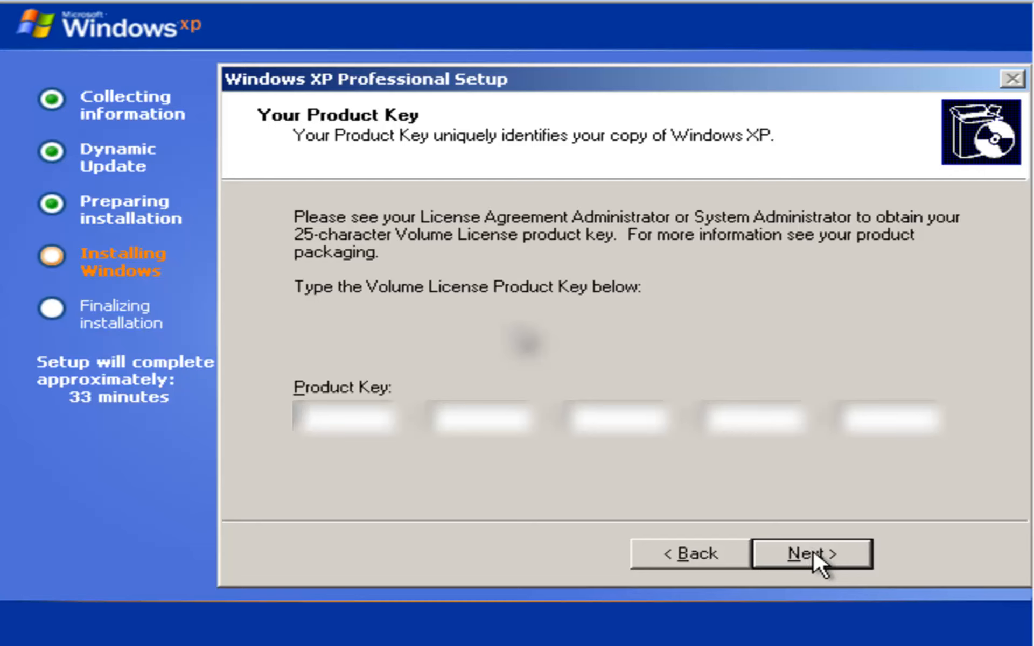
Step: Enter the 25-character Volume License product key and submit it
{"action": "type", "text": "???"}
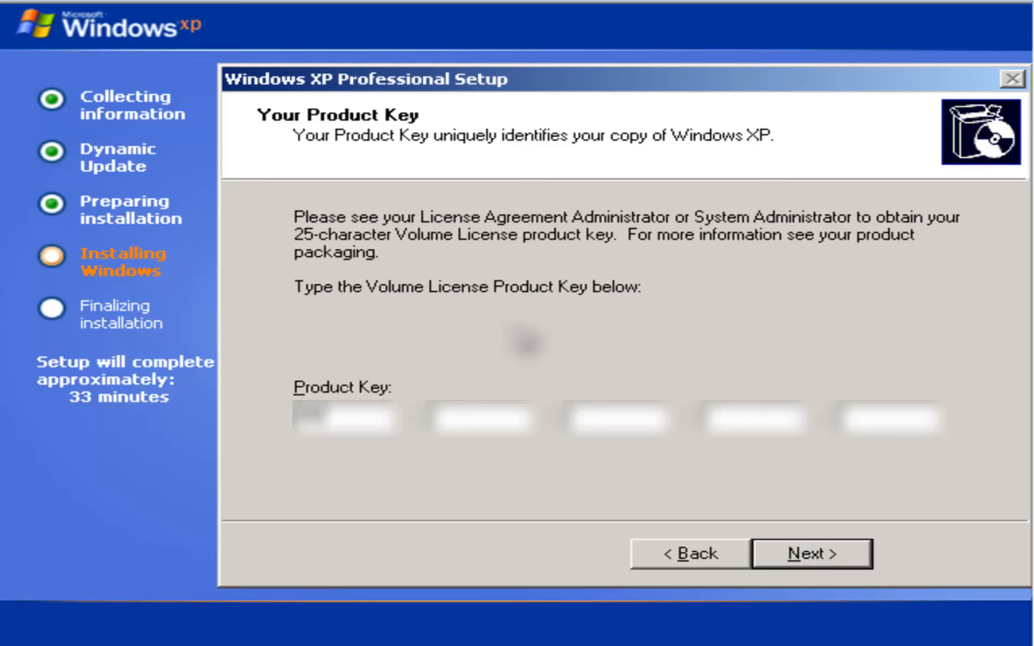
{"action": "type", "text": "?"}
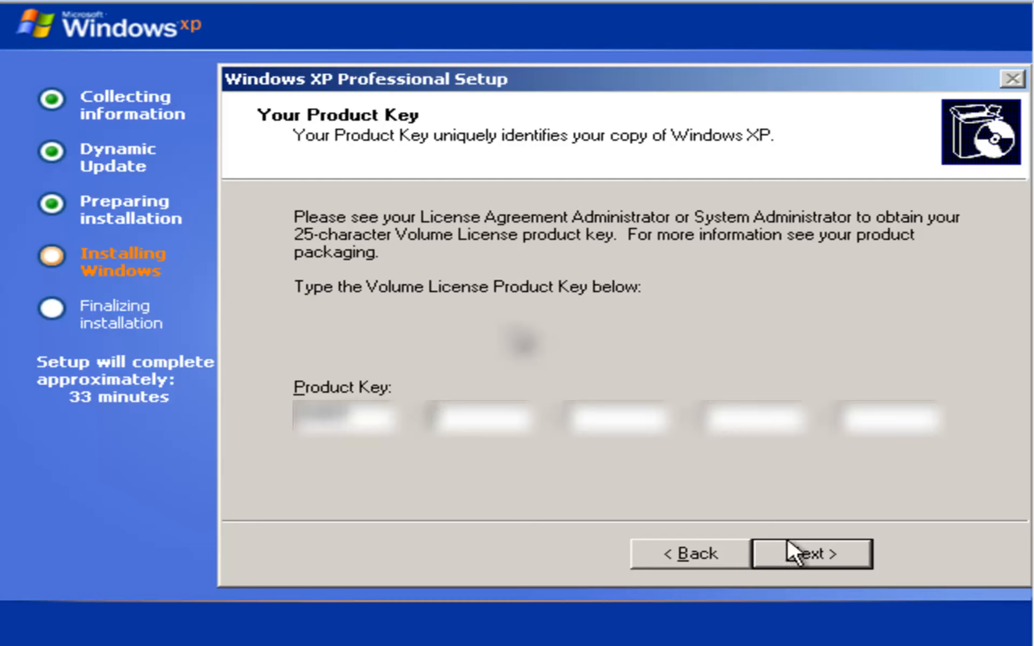
{"action": "type", "text": "?????"}
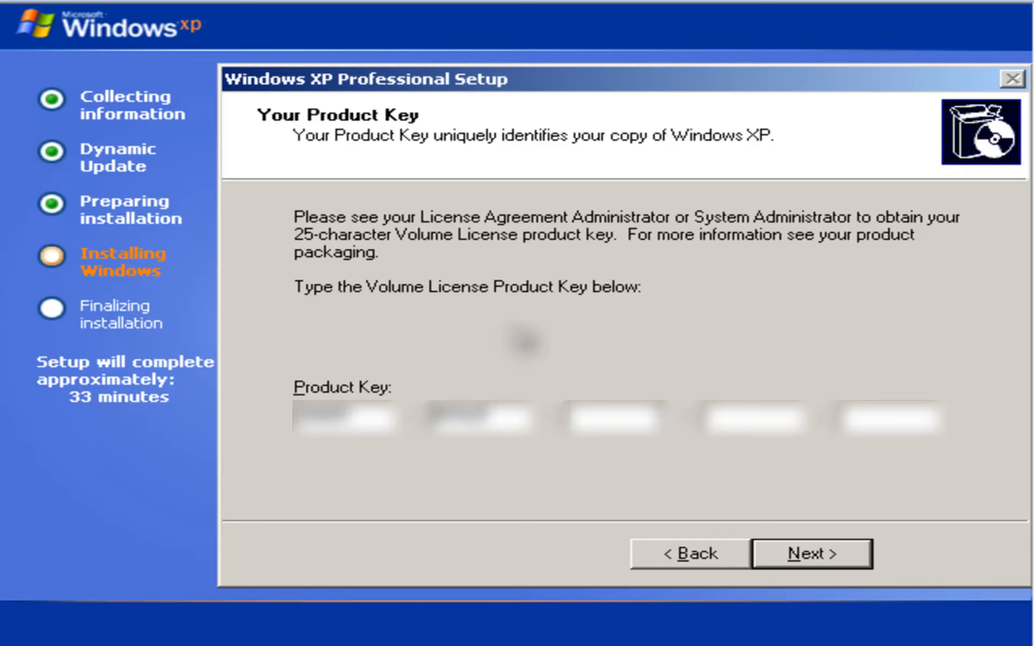
{"action": "type", "text": "??"}
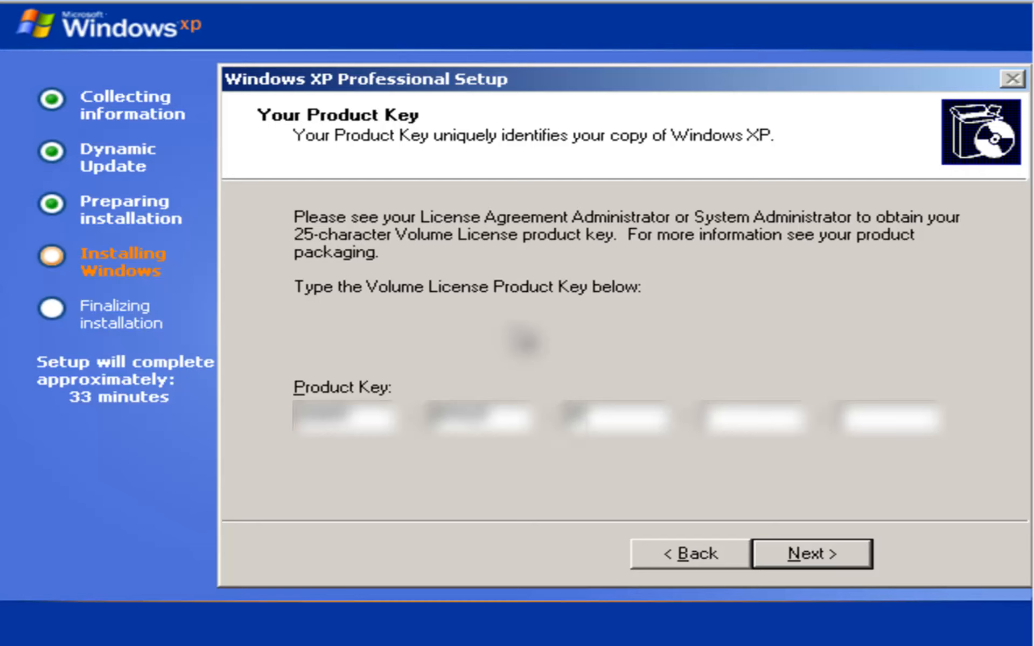
{"action": "type", "text": "??"}
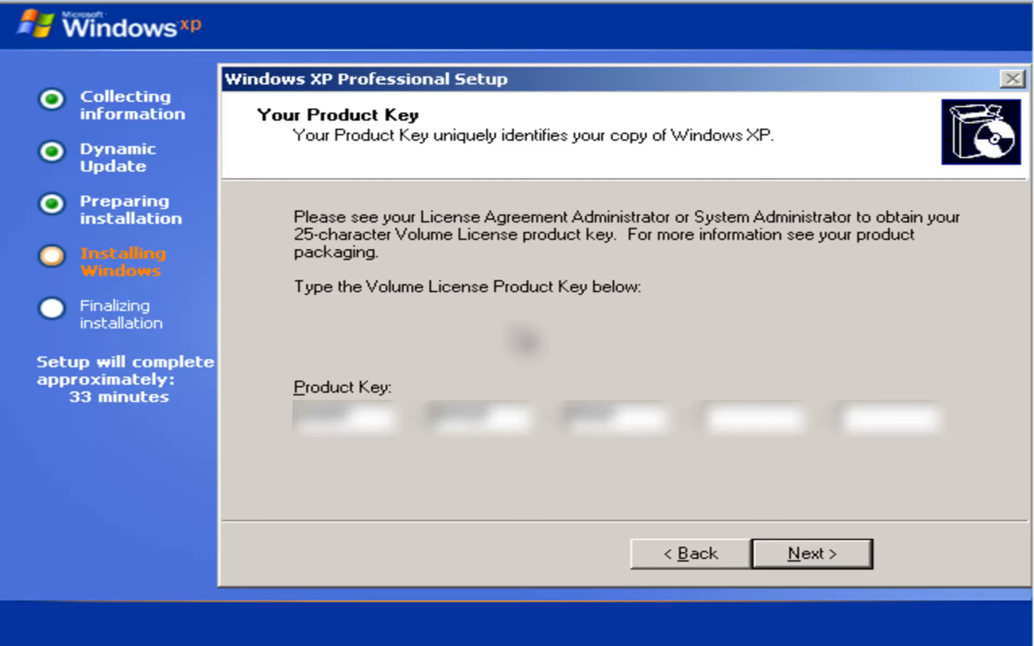
{"action": "type", "text": "?"}
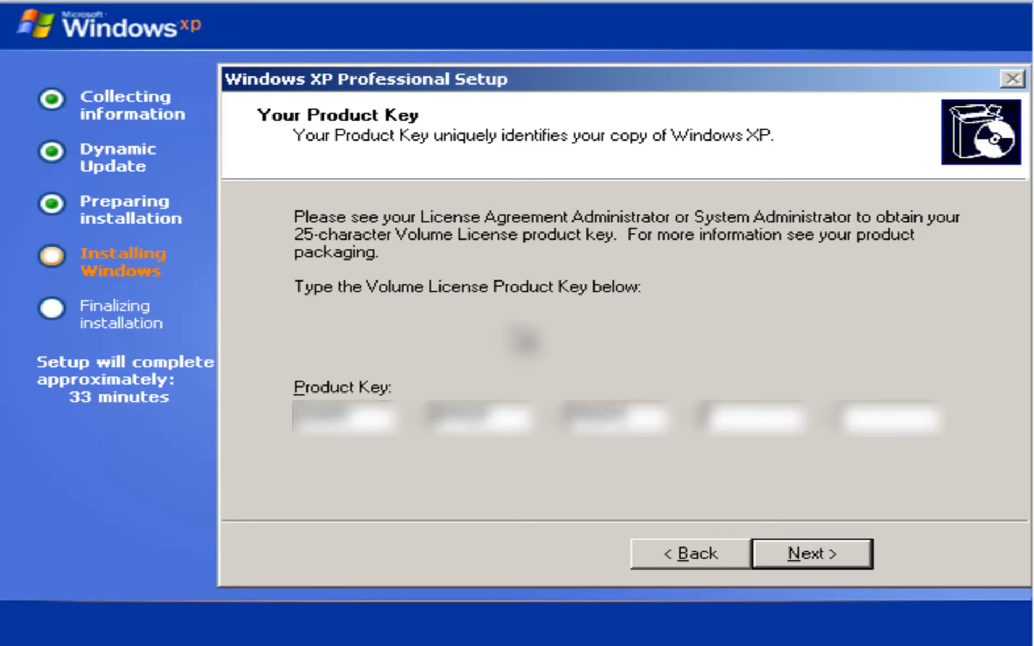
{"action": "type", "text": "?????"}
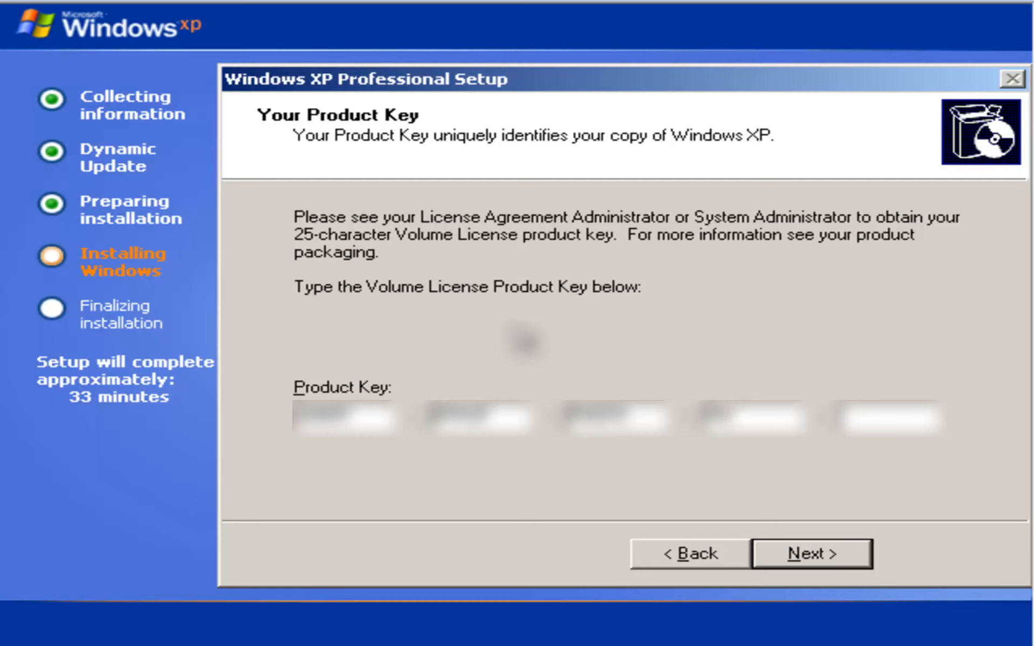
{"action": "type", "text": "?"}
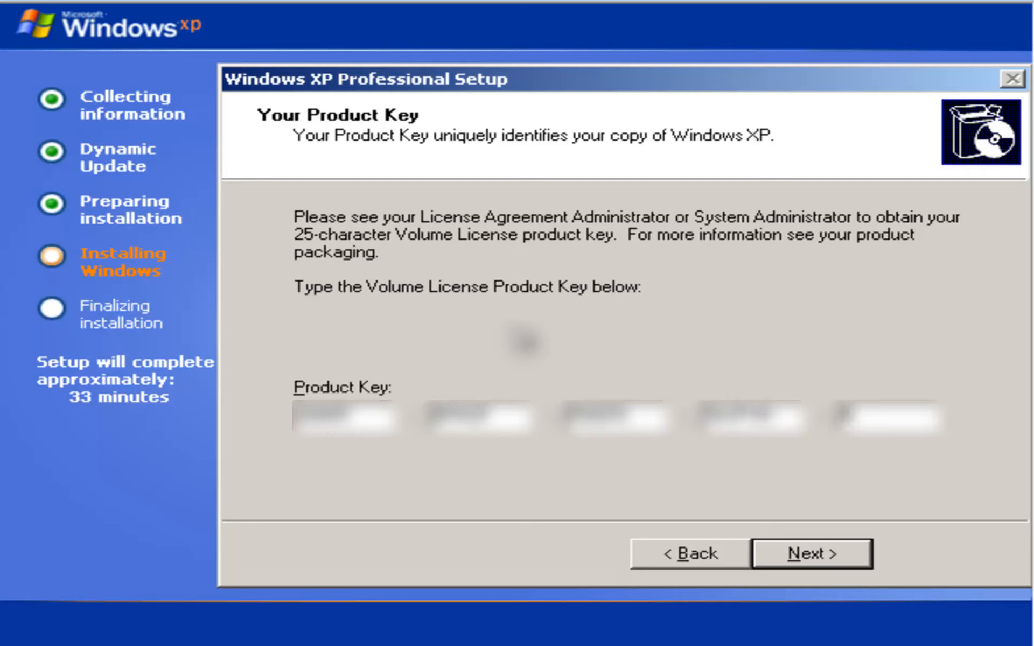
{"action": "type", "text": "???"}
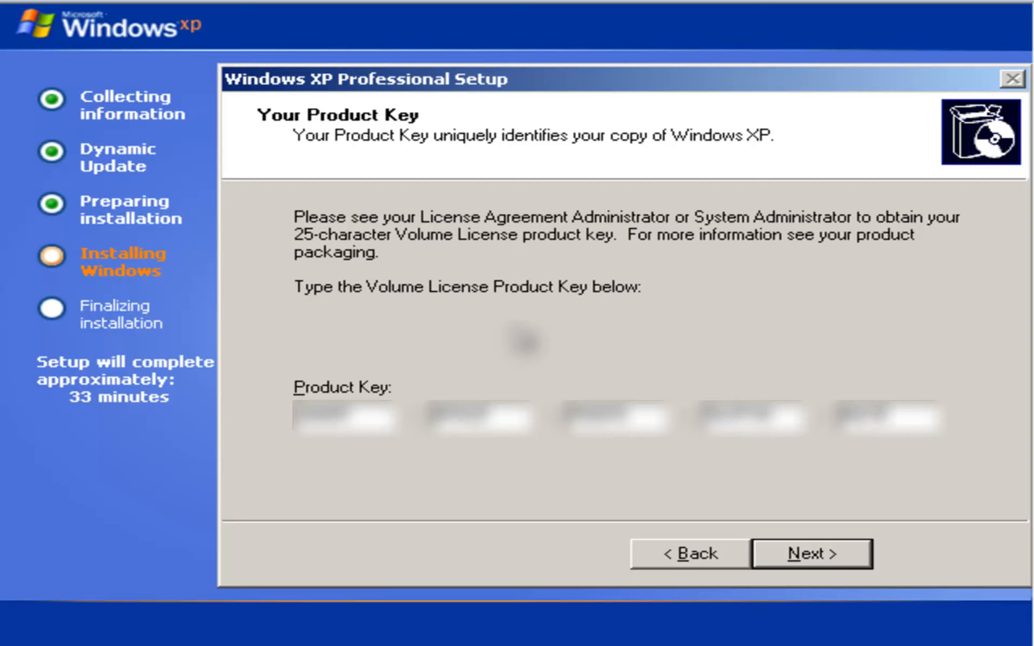
{"action": "type", "text": "?"}
{"action": "left_click", "coordinate": [809, 553]}
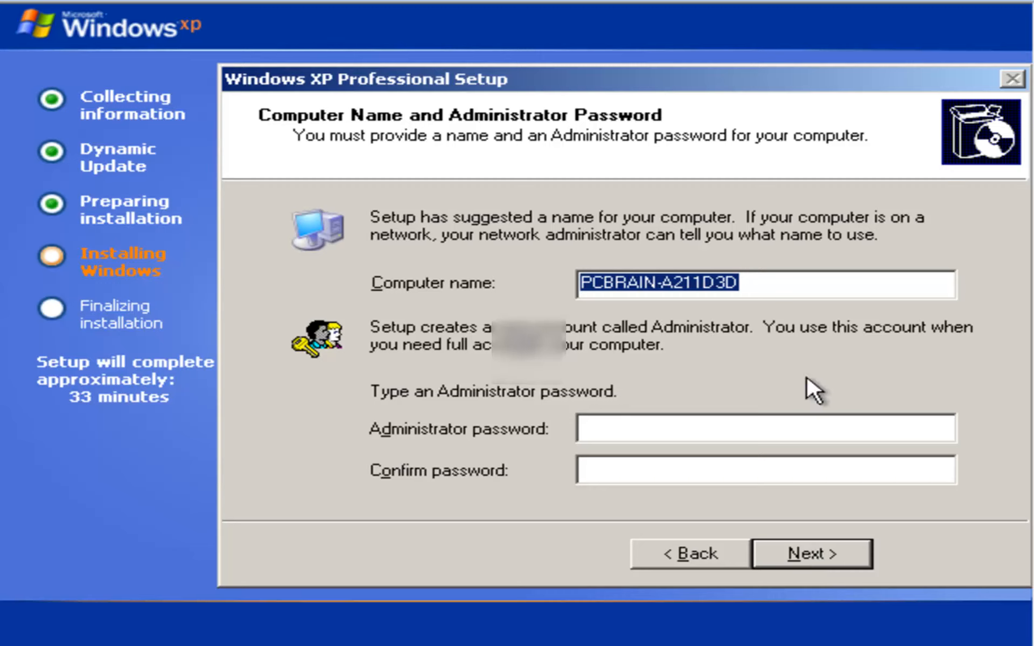
Step: Replace the suggested computer name with "pcbtrial" and continue with the administrator password left blank
{"action": "left_click", "coordinate": [768, 284]}
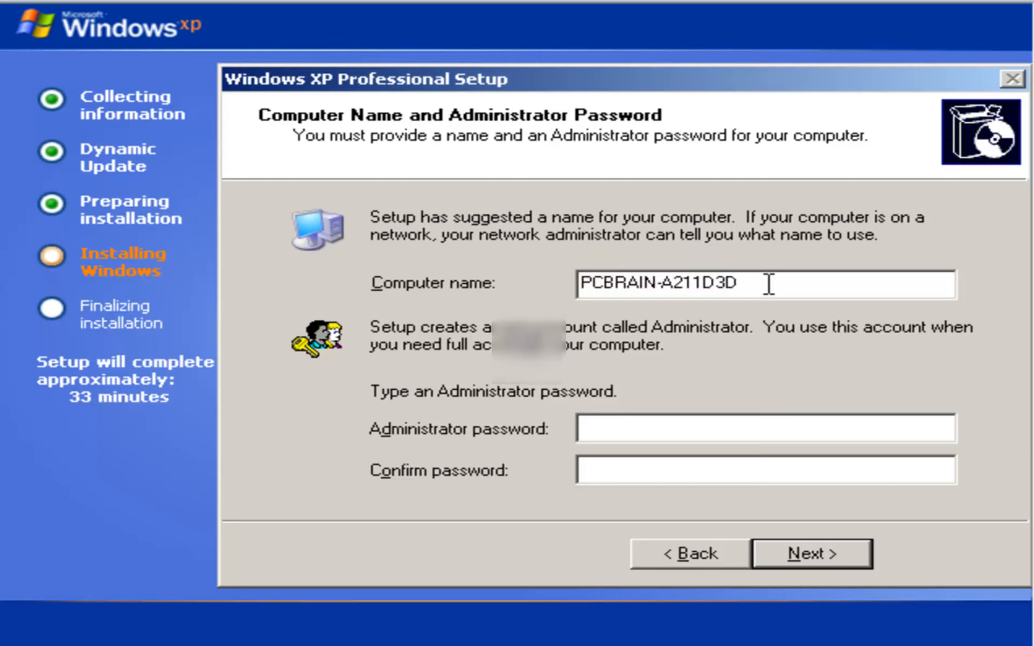
{"action": "left_click_drag", "start_coordinate": [835, 284], "coordinate": [307, 259]}
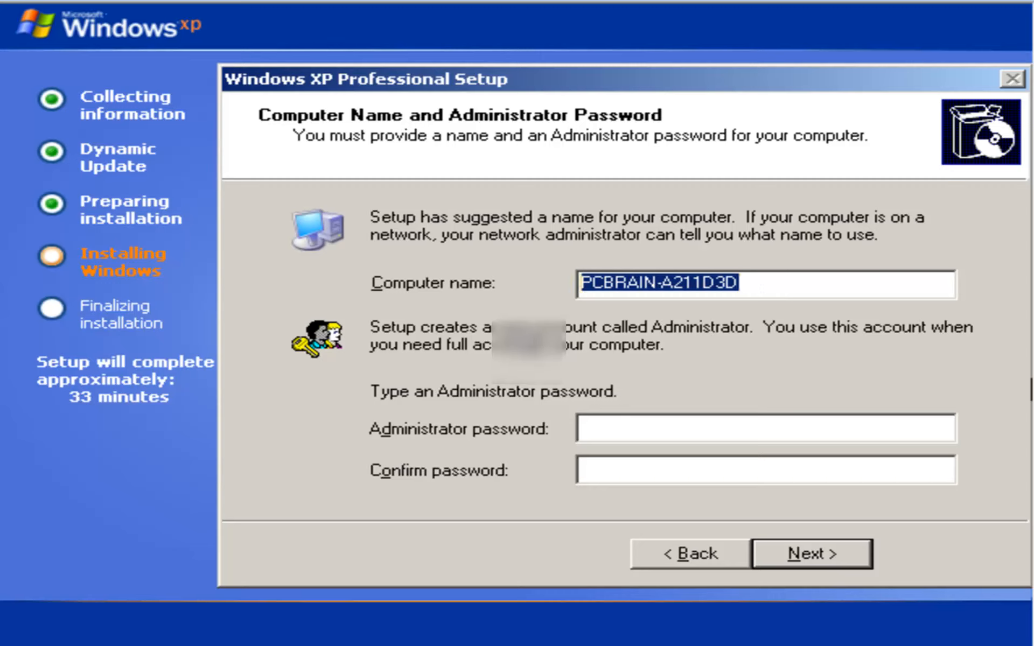
{"action": "type", "text": "pcb_"}
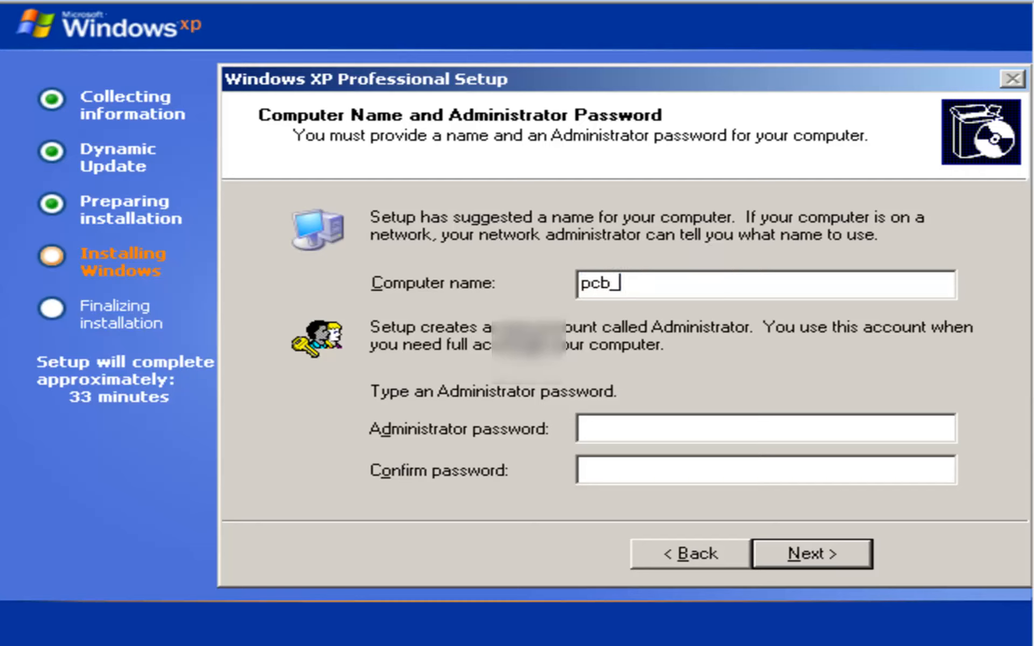
{"action": "key", "text": "BackSpace"}
{"action": "type", "text": "trial"}
{"action": "left_click", "coordinate": [806, 546]}
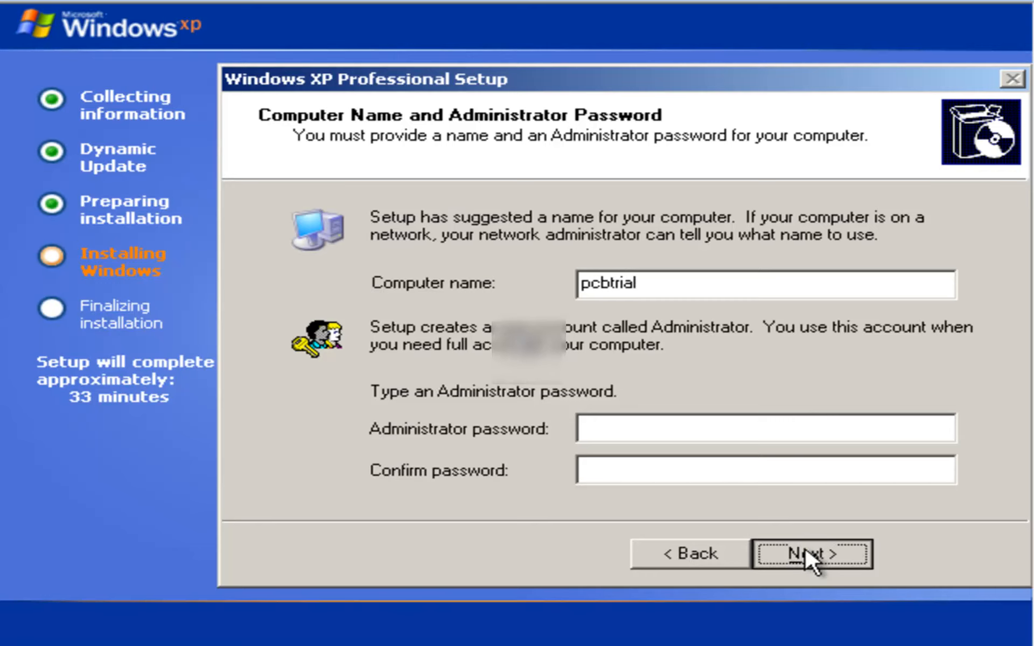
{"action": "left_click", "coordinate": [806, 550]}
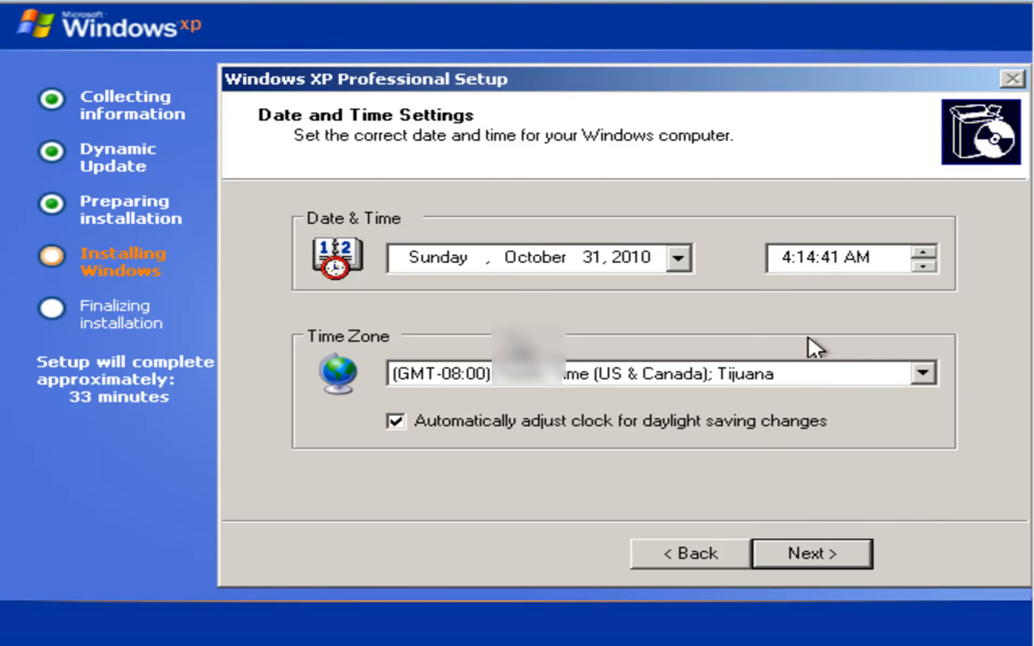
Step: Accept the default date, time and time zone, and use typical settings for networking
{"action": "left_click", "coordinate": [807, 557]}
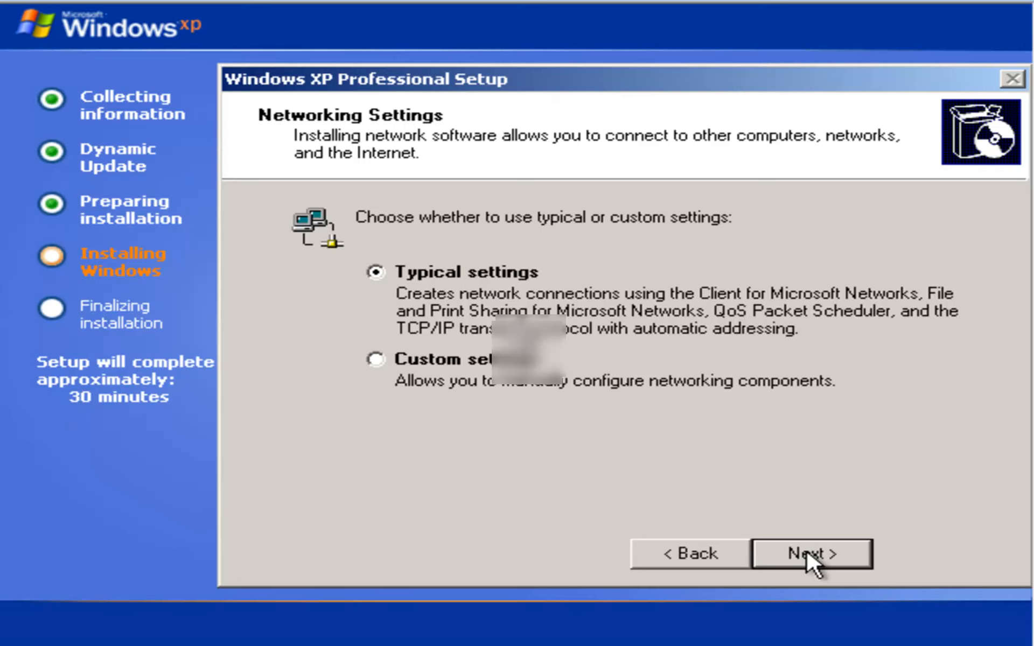
{"action": "left_click", "coordinate": [807, 550]}
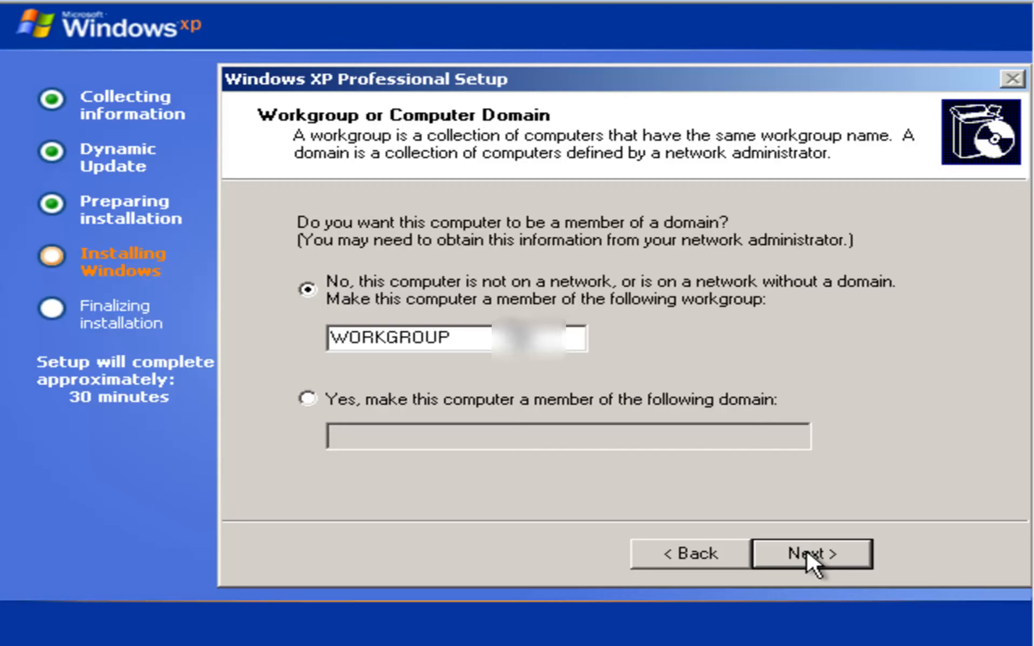
Step: Try the domain membership option, then keep the computer in the workgroup WORKGROUP without a domain and continue the installation
{"action": "left_click", "coordinate": [613, 398]}
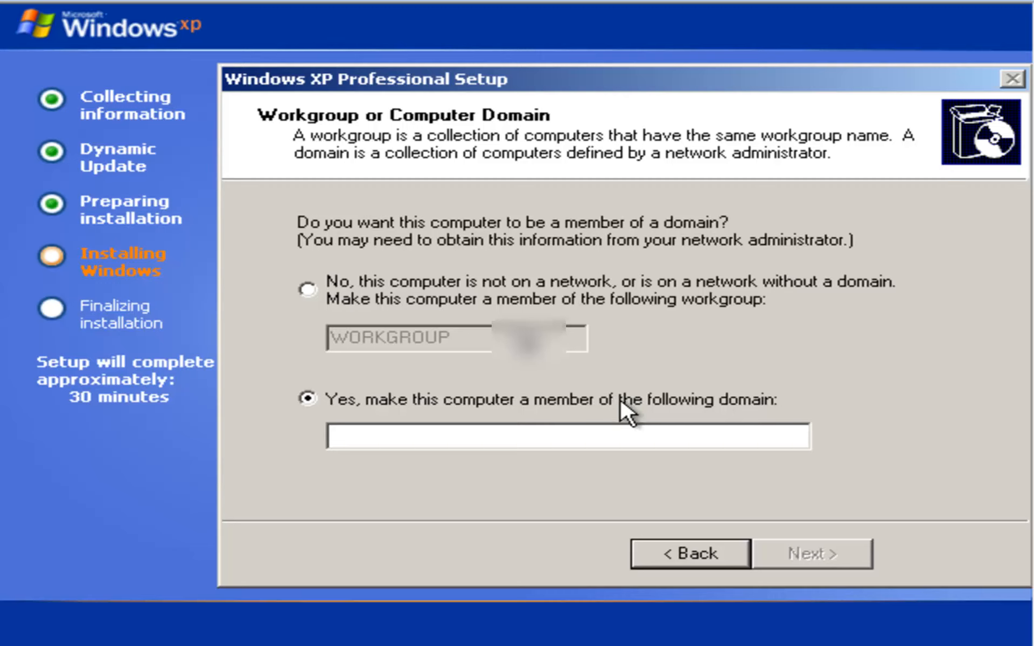
{"action": "left_click", "coordinate": [622, 285]}
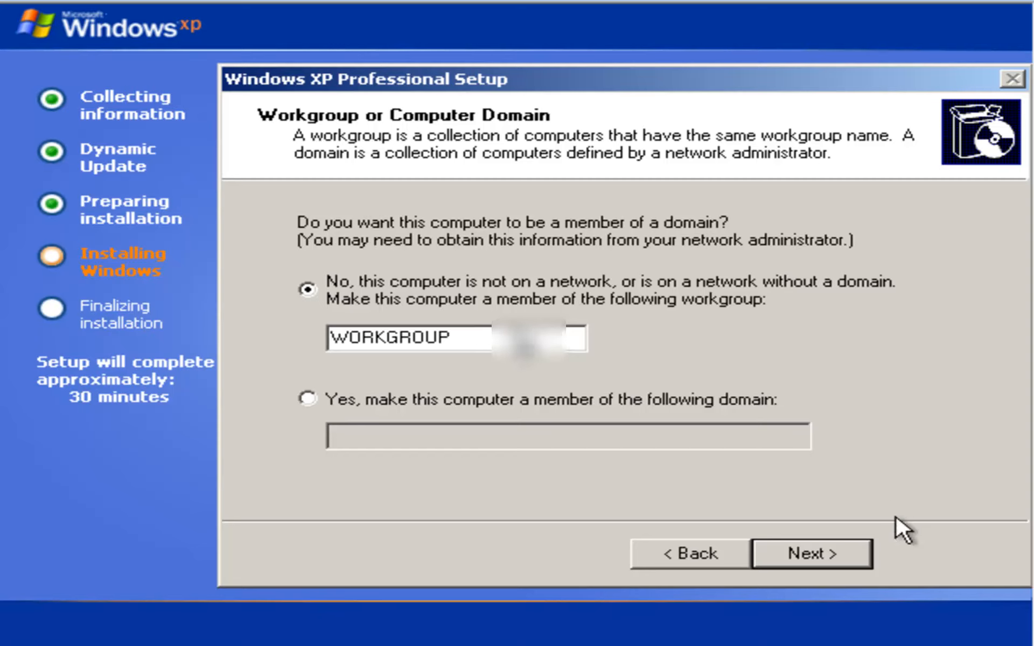
{"action": "left_click", "coordinate": [841, 549]}
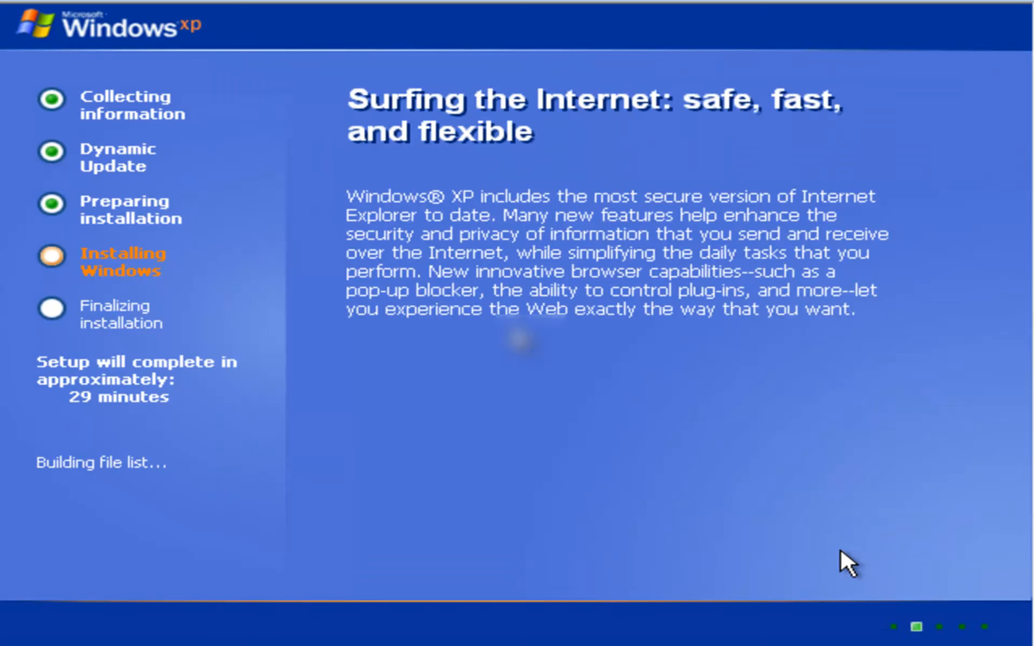